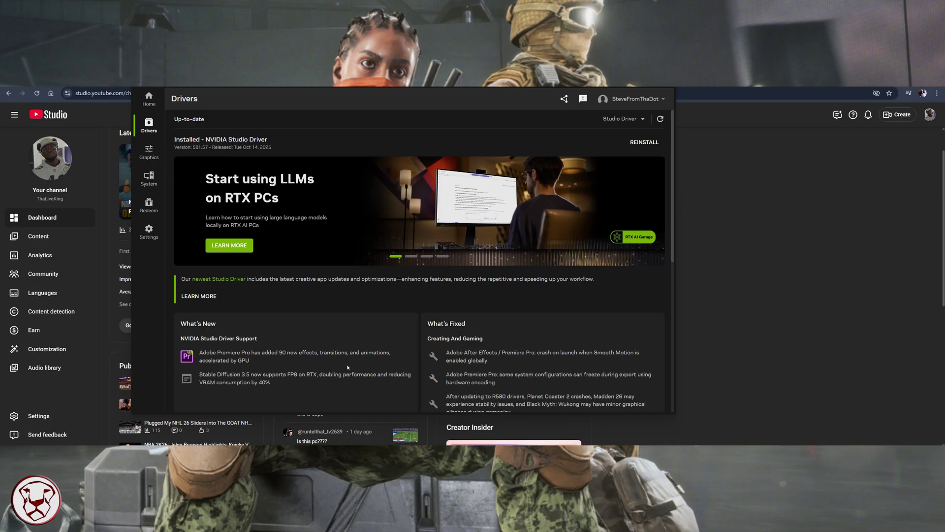
scroll(426, 319, "down", 3)
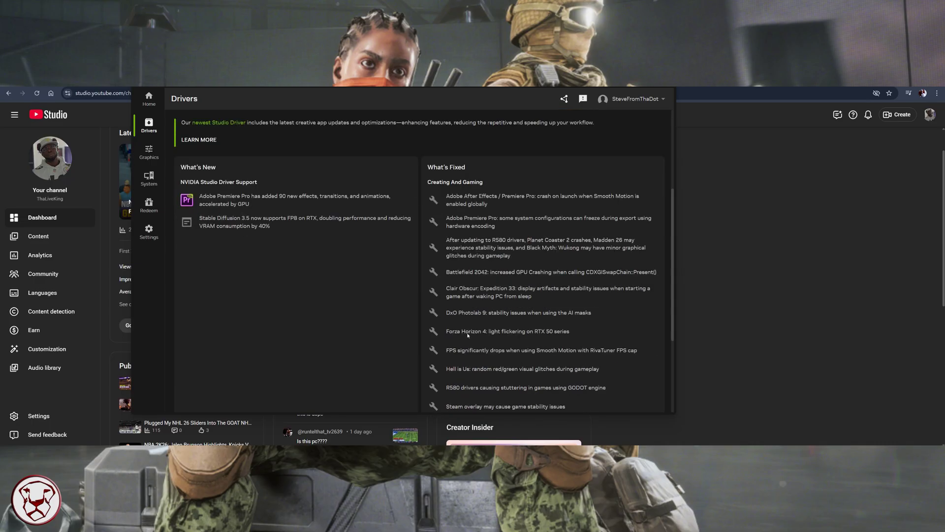
scroll(447, 254, "down", 1)
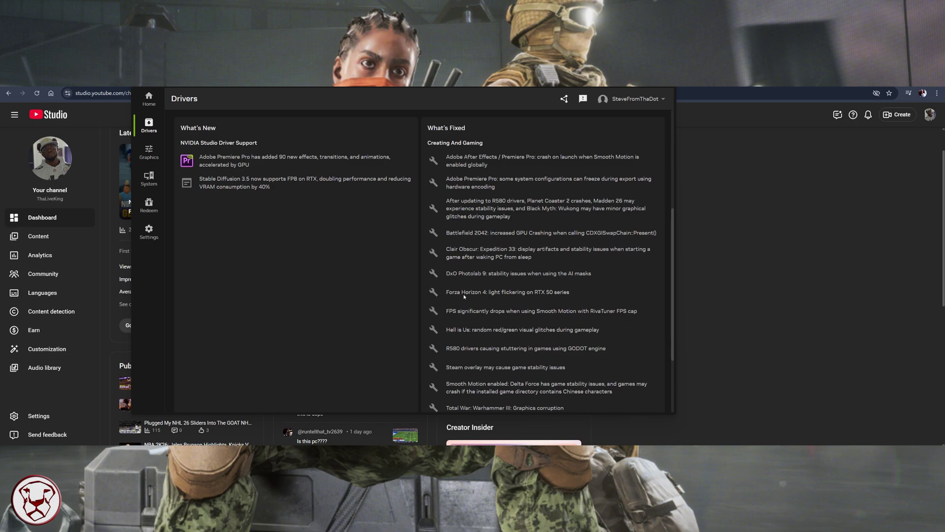
scroll(481, 293, "down", 1)
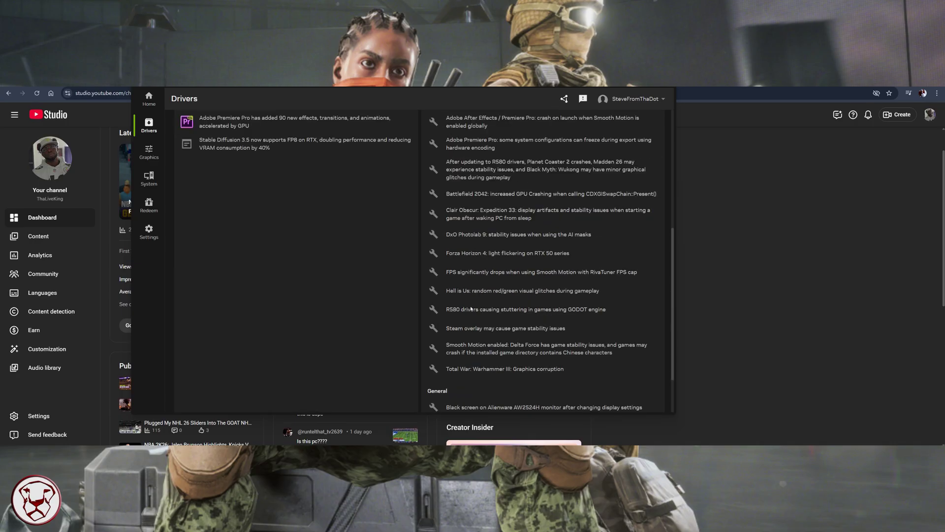
scroll(456, 338, "up", 1)
scroll(455, 335, "up", 5)
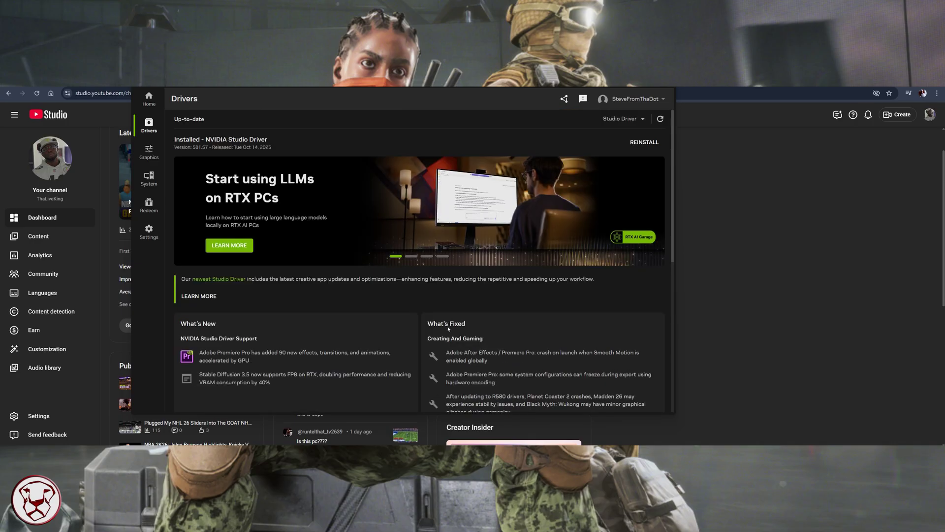
scroll(402, 292, "down", 1)
scroll(390, 300, "up", 1)
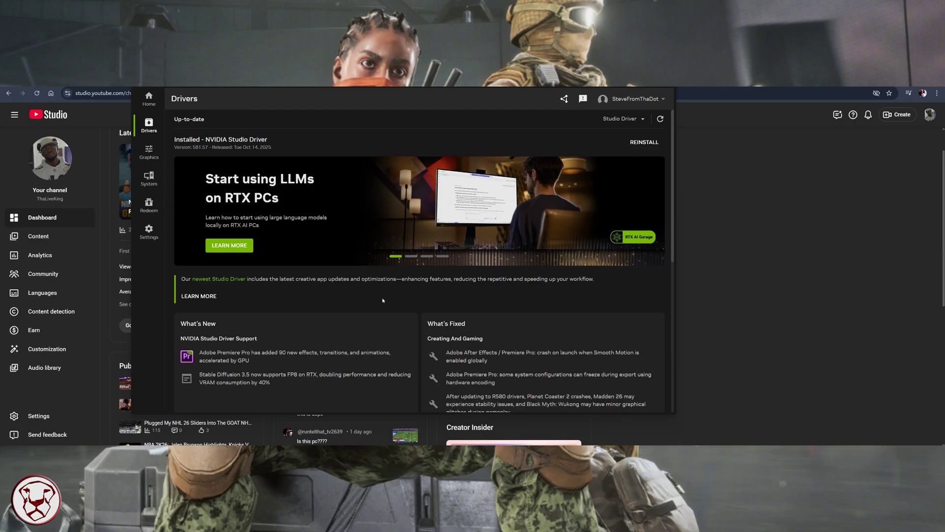